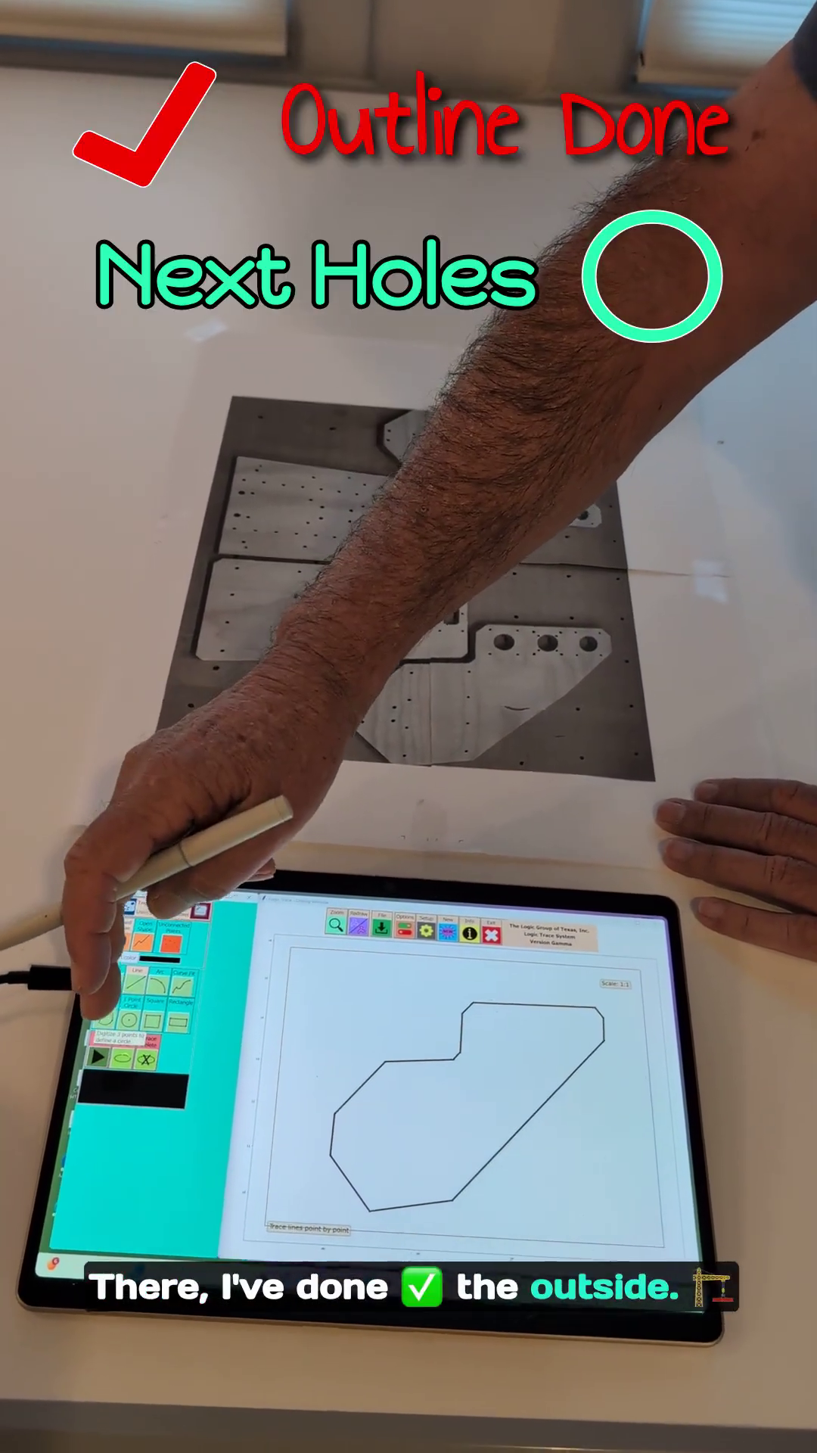
Step: Switch to the 3 Point Circle tool for tracing the three large holes
left_click(134, 997)
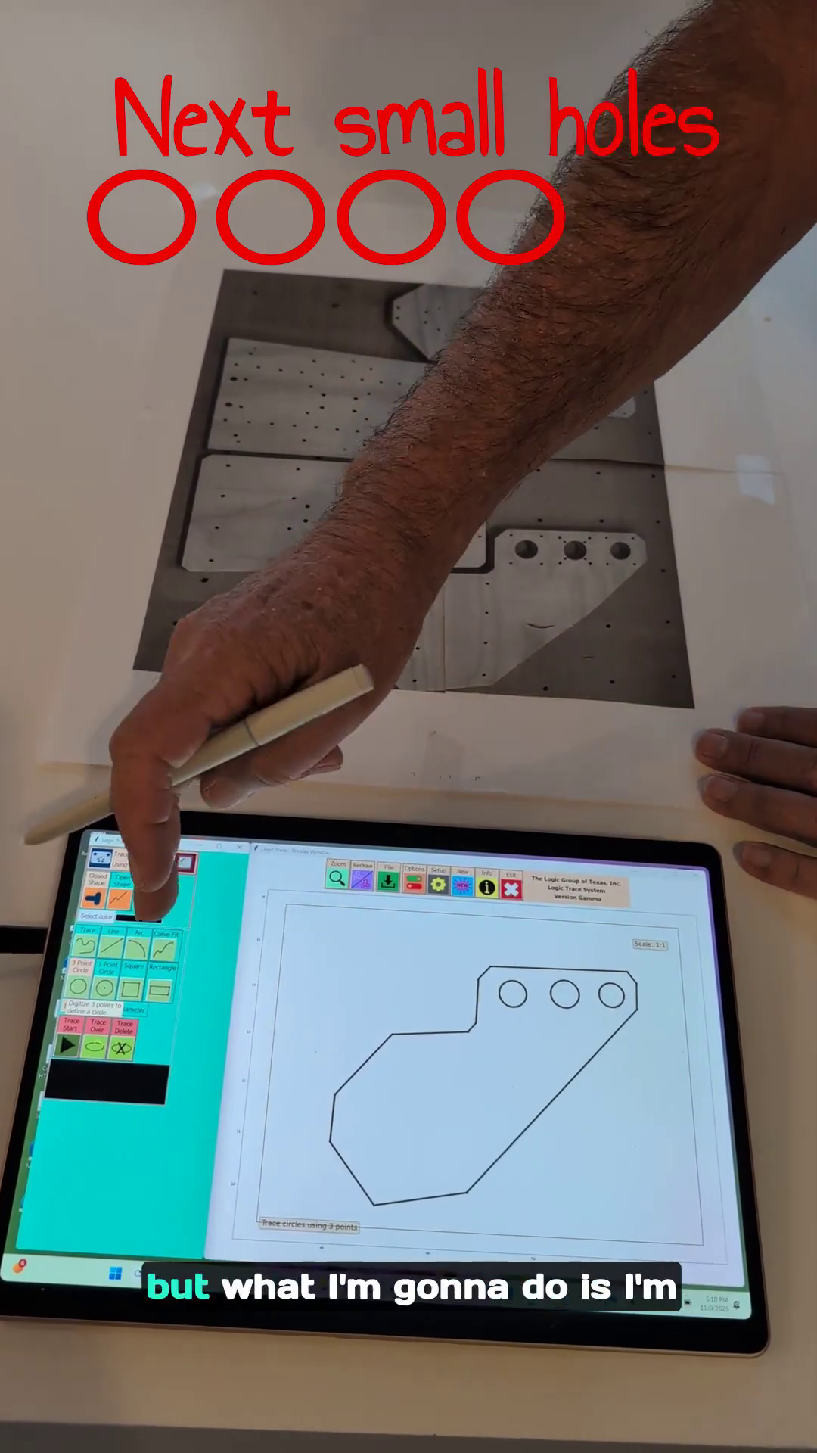
Step: Choose the 1 Point Circle tool for marking each small hole with one point
left_click(127, 886)
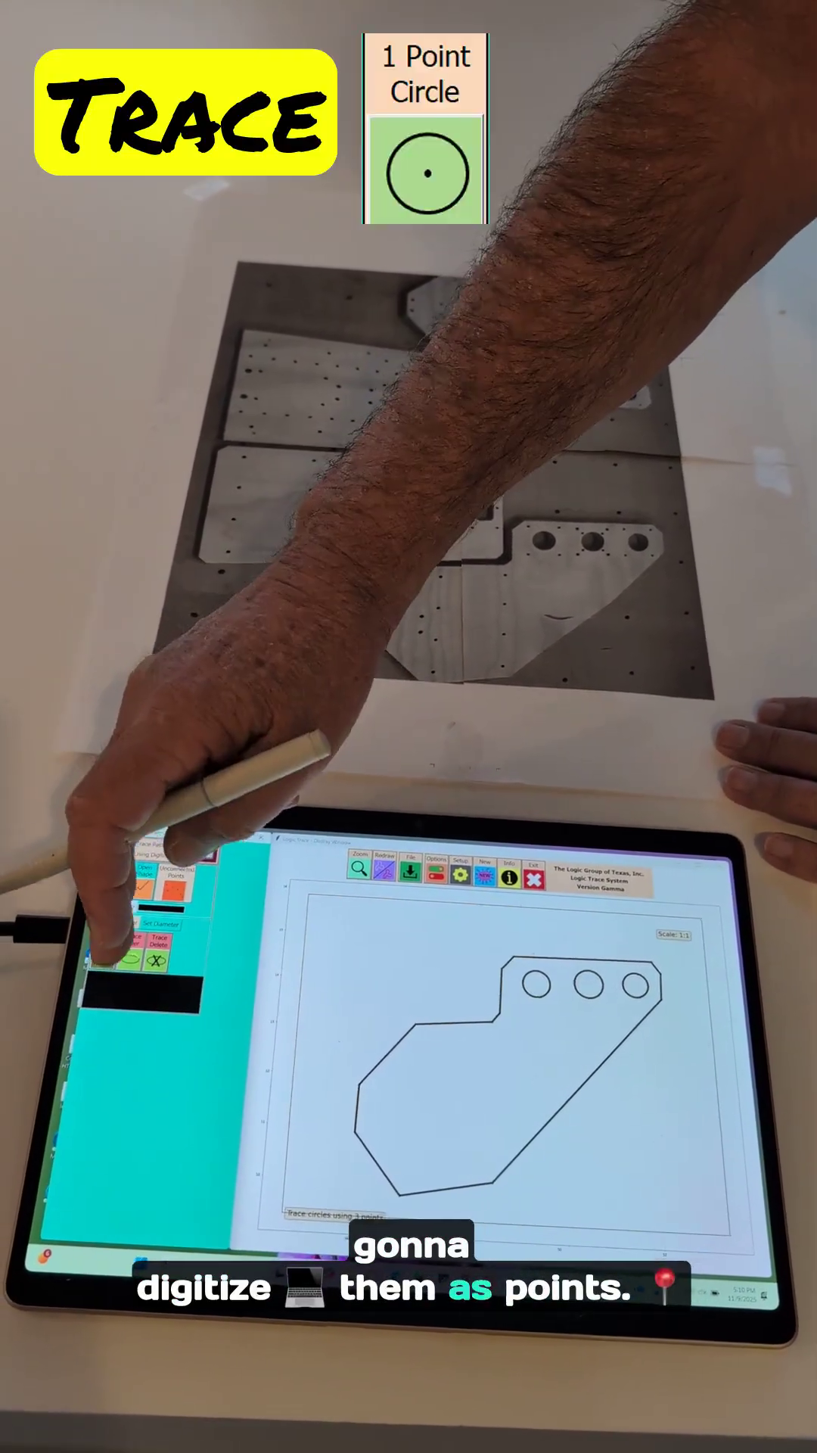